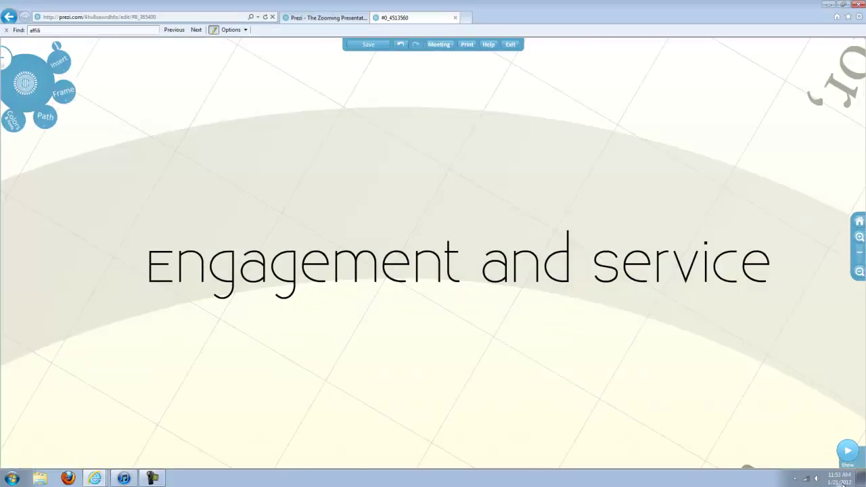
# - Close the sample prezi's editor, go to the Prezi.com login page and enter the account e-mail and password
pyautogui.click(455, 18)
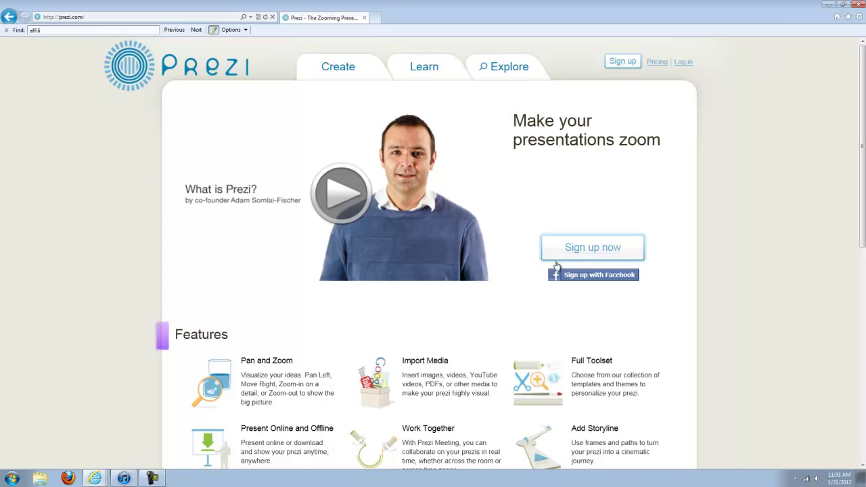
pyautogui.click(683, 62)
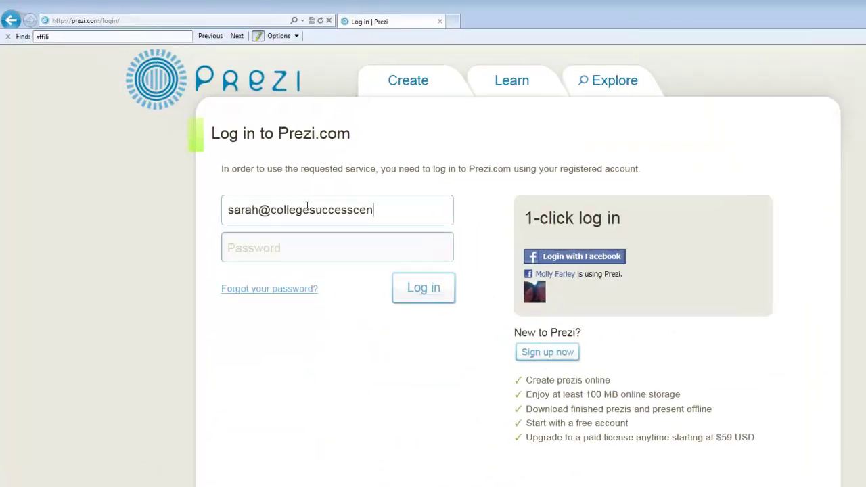
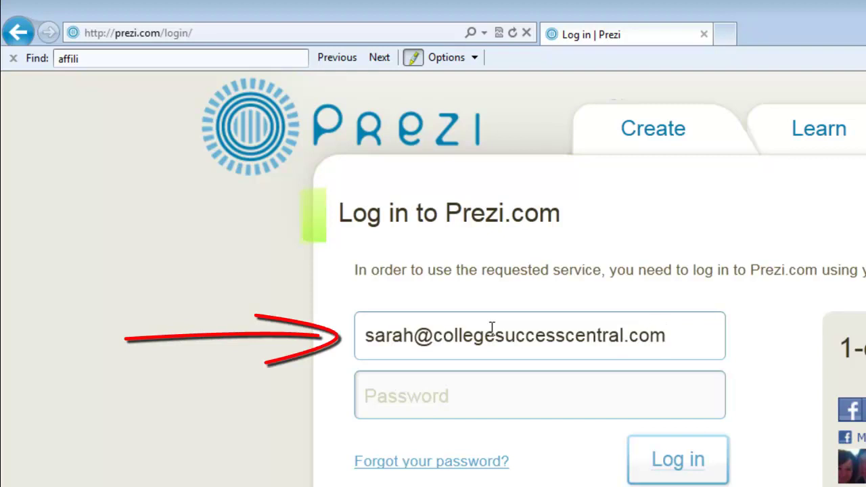
pyautogui.click(555, 395)
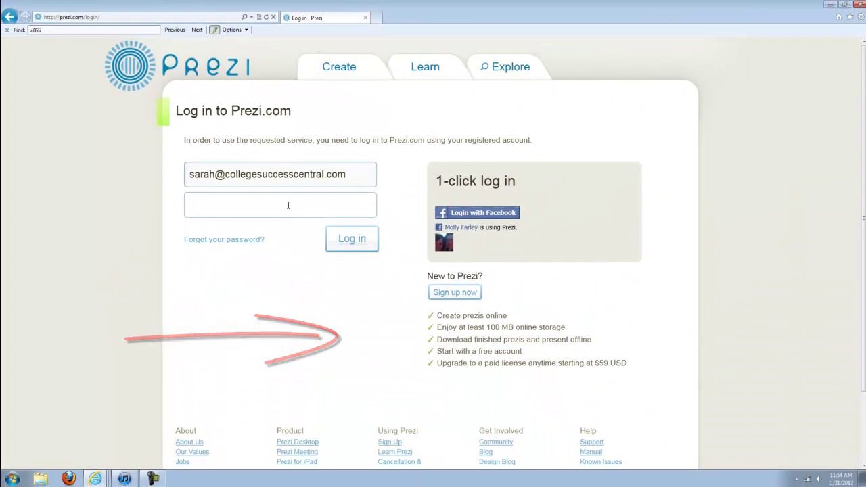
pyautogui.click(288, 205)
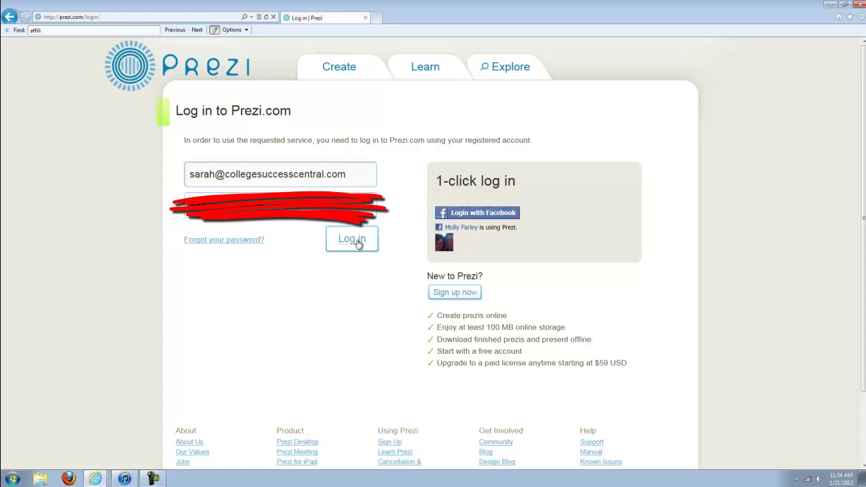
# - Log in and open the details page of 'The College Success Roadmap' prezi
pyautogui.click(355, 241)
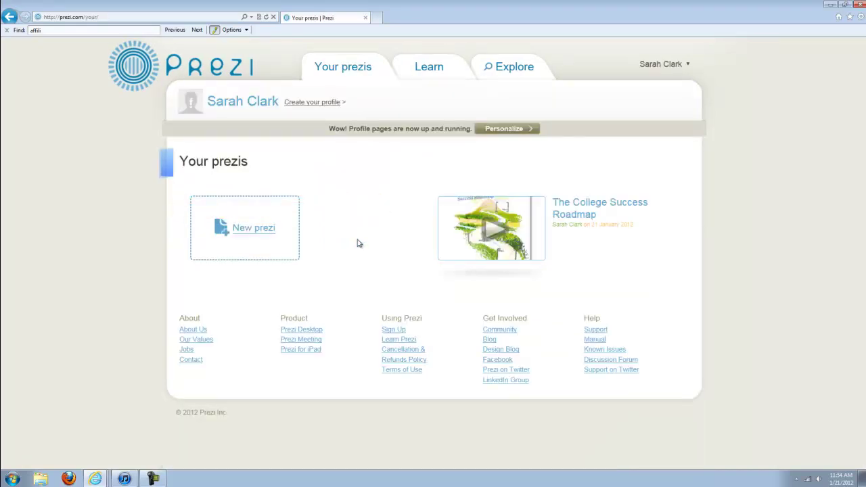
pyautogui.click(621, 205)
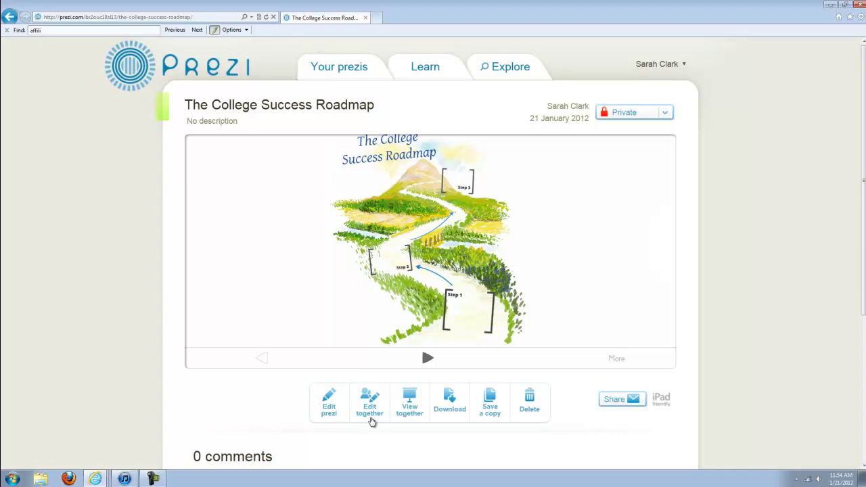
# - Open The College Success Roadmap in the editor and zoom in on the Step 1 frame
pyautogui.click(329, 409)
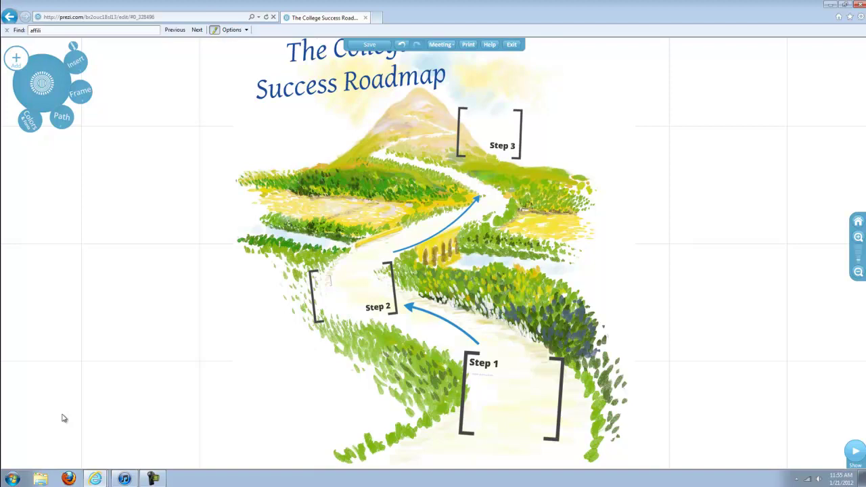
pyautogui.moveTo(283, 417); pyautogui.dragTo(178, 353)
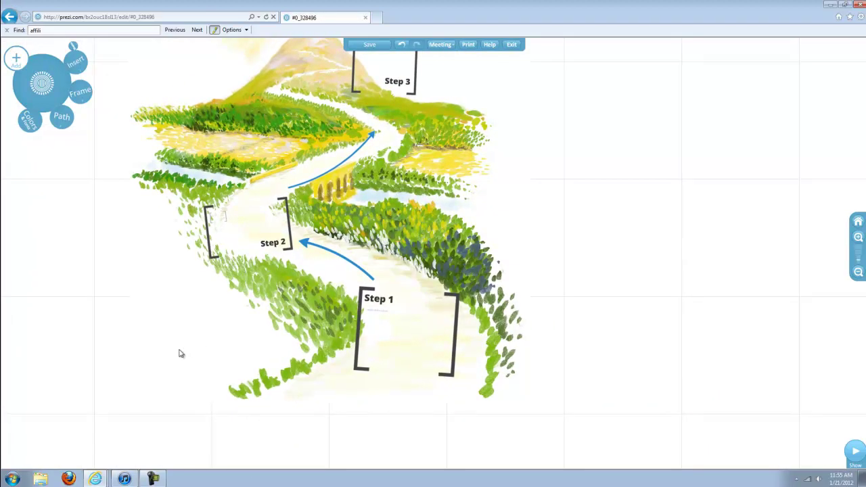
pyautogui.scroll(2, 180, 352)
pyautogui.scroll(1, 184, 351)
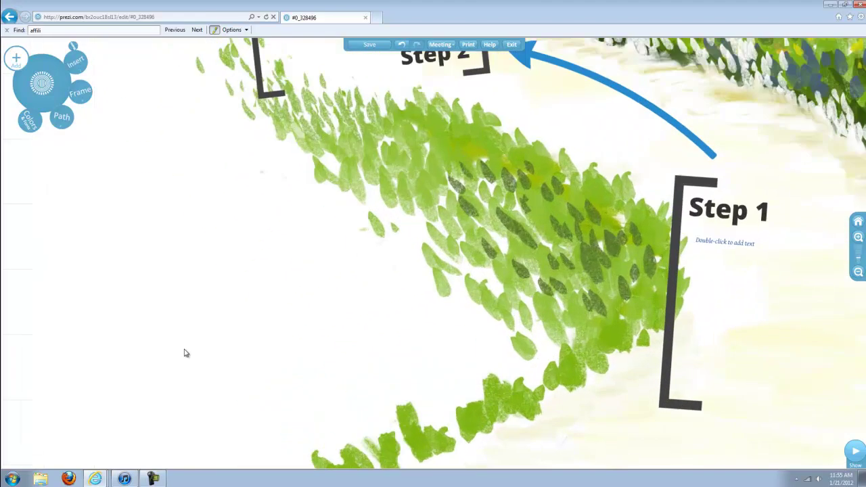
pyautogui.moveTo(377, 323); pyautogui.dragTo(74, 329)
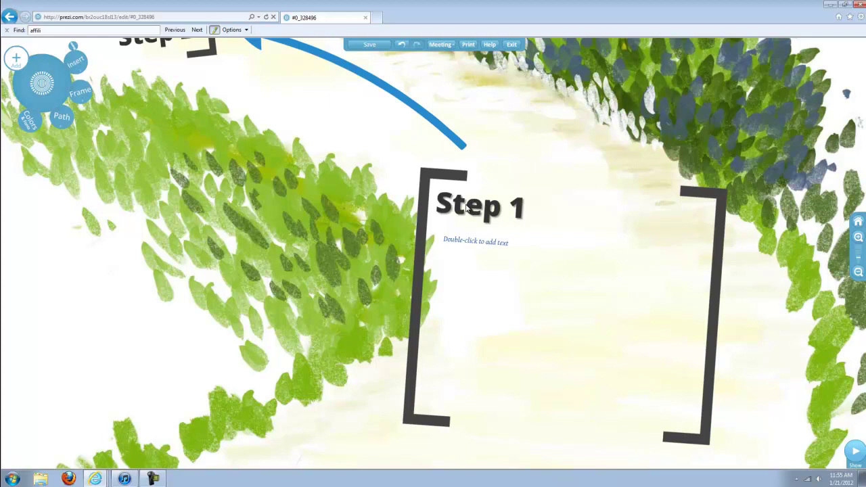
# - Replace the Step 1 heading text with 'Introduction'
pyautogui.doubleClick(466, 208)
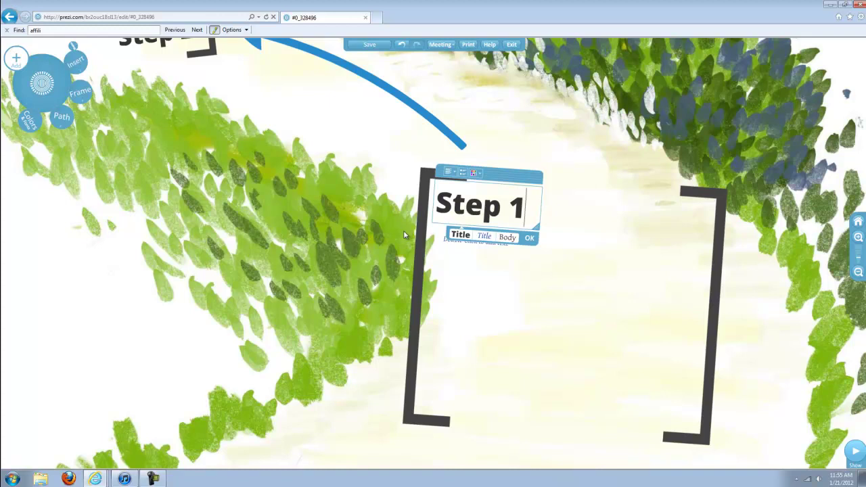
pyautogui.press('BackSpace')
pyautogui.press('BackSpace')
pyautogui.press('BackSpace')
pyautogui.press('BackSpace')
pyautogui.press('BackSpace')
pyautogui.press('BackSpace')
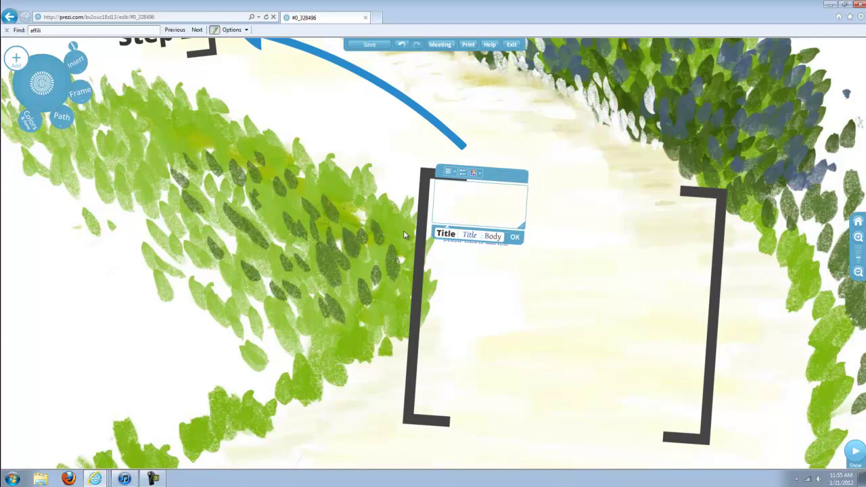
pyautogui.write('Ins')
pyautogui.press('BackSpace')
pyautogui.write('t')
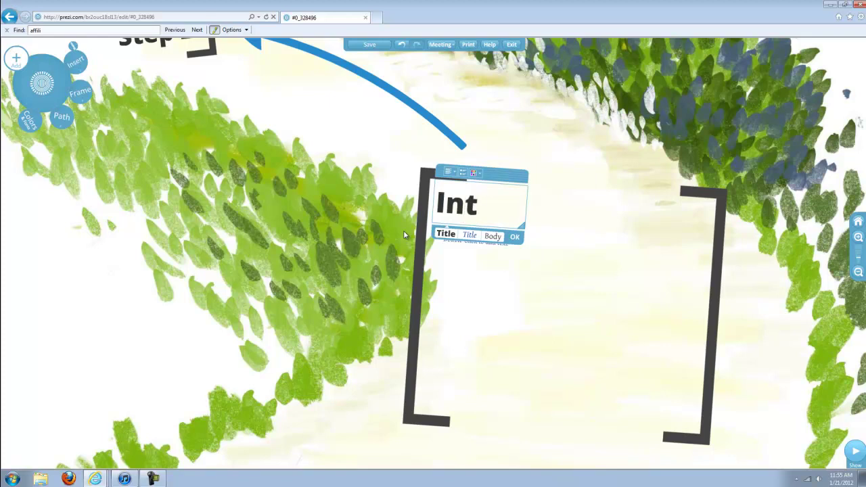
pyautogui.write('roductio')
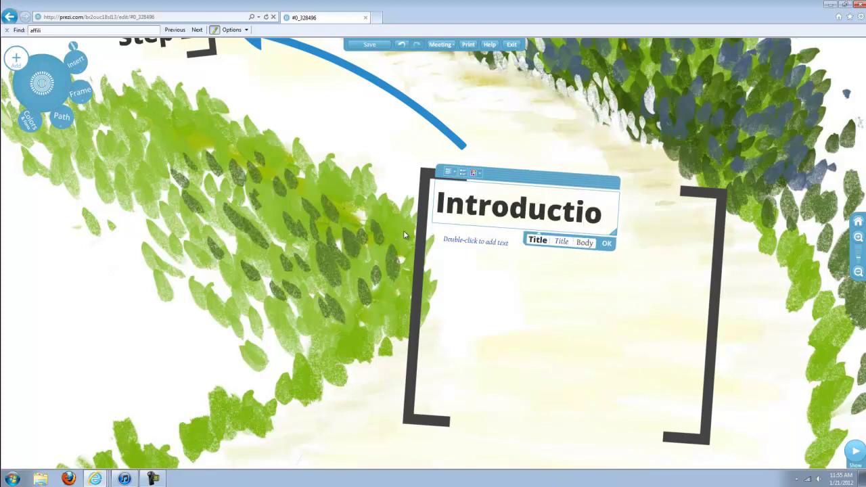
pyautogui.write('n')
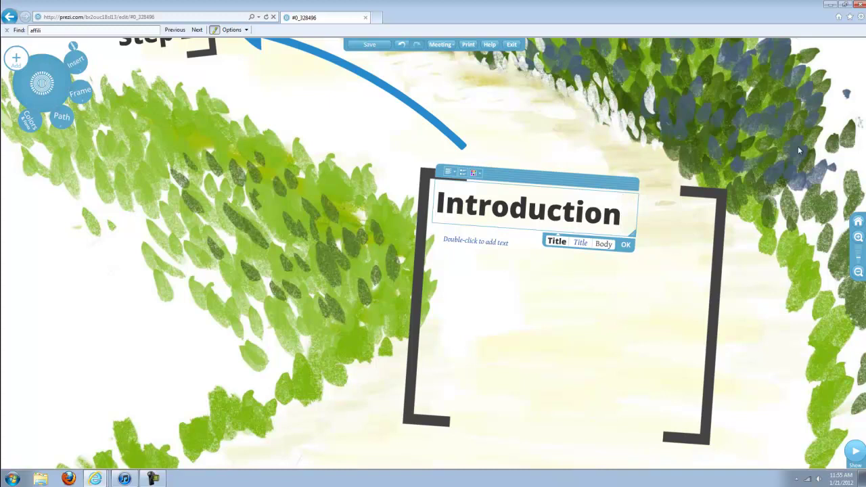
pyautogui.click(627, 246)
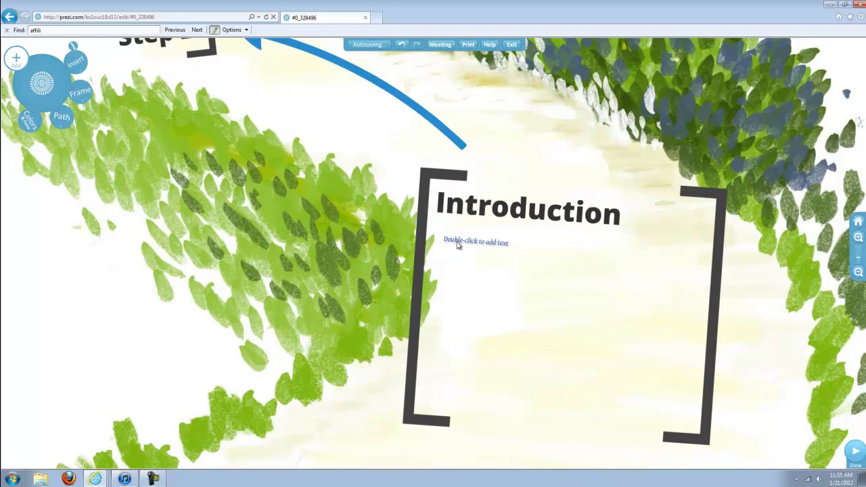
# - Select the body-text placeholder under Introduction, dismiss the sizing tip and enlarge it slightly
pyautogui.click(457, 245)
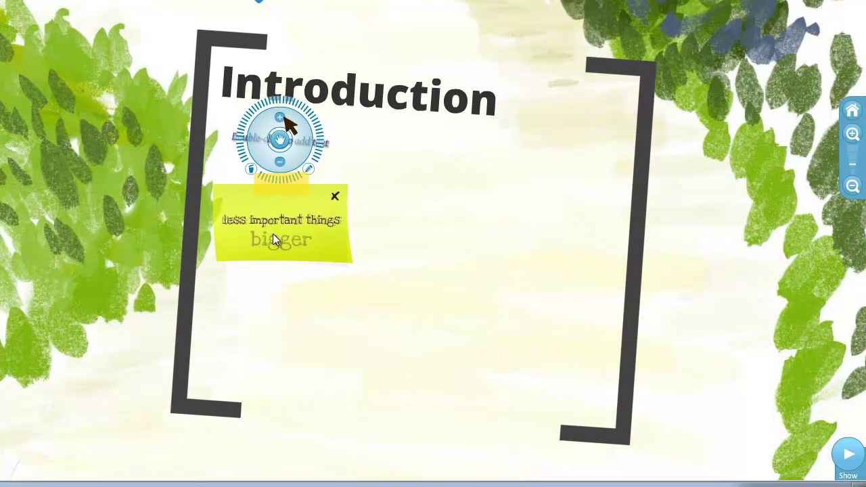
pyautogui.click(335, 197)
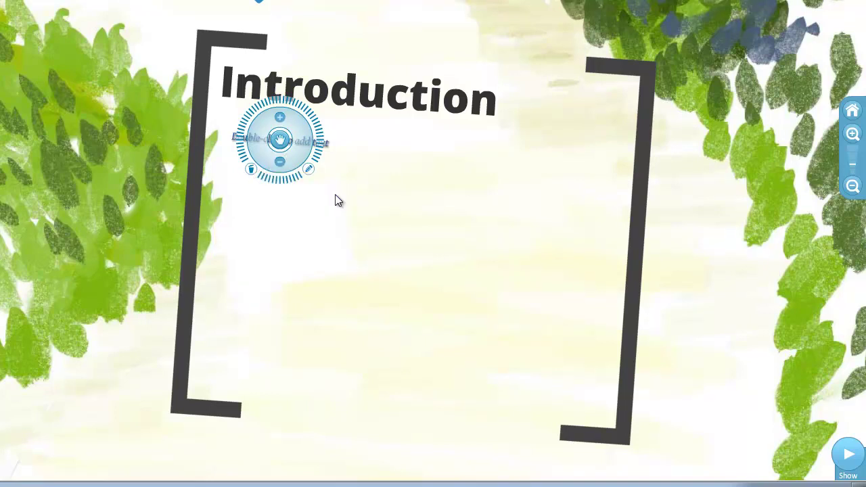
pyautogui.click(279, 118)
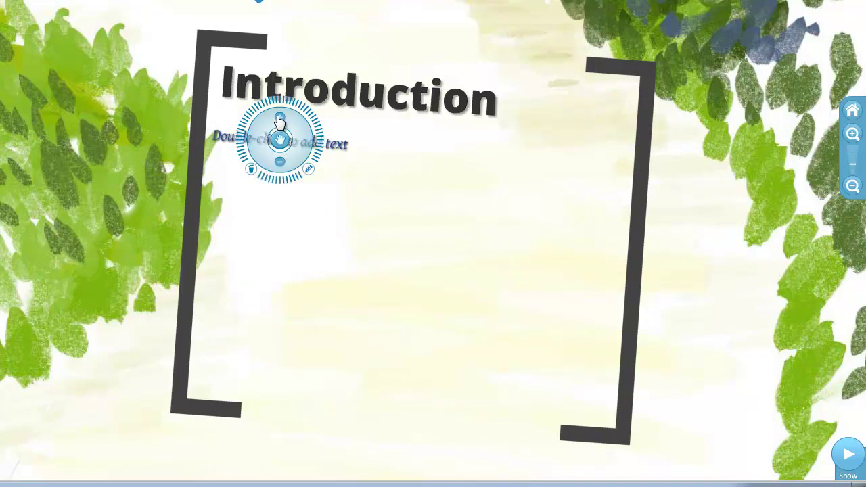
pyautogui.click(280, 162)
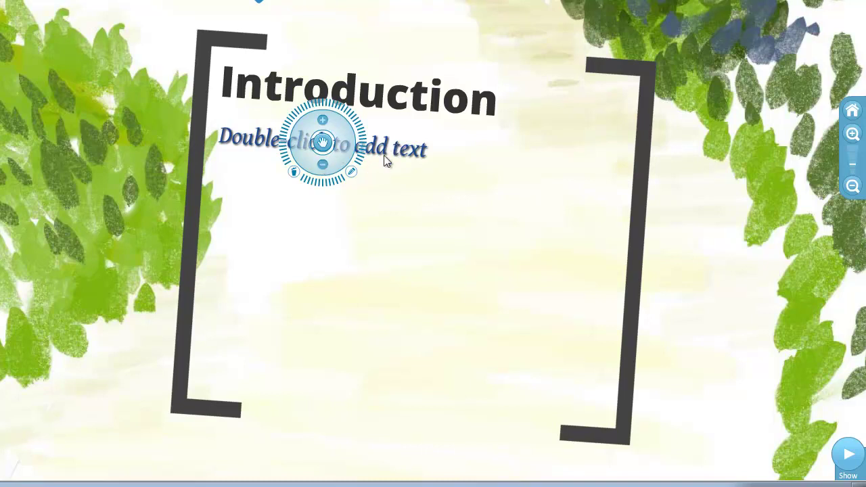
# - Fill the Introduction body with a bulleted list: 'Point 1', 'point 2', 'yadda yadda'
pyautogui.click(352, 174)
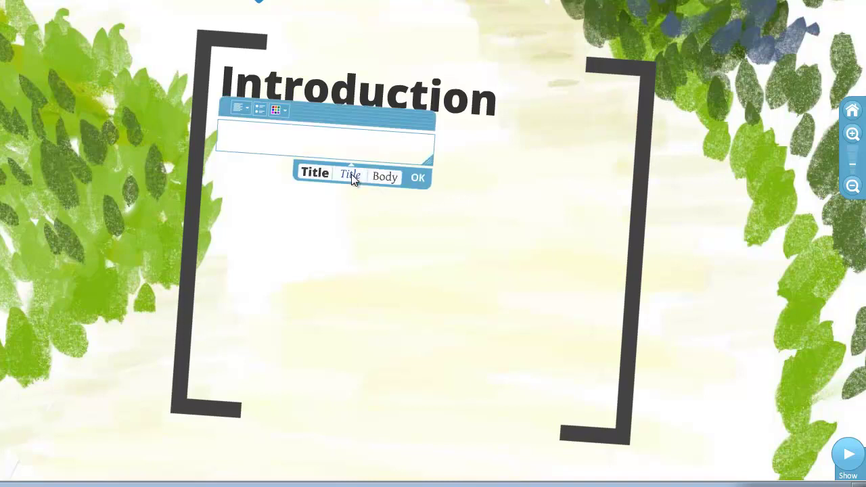
pyautogui.click(261, 113)
pyautogui.write('Point 1')
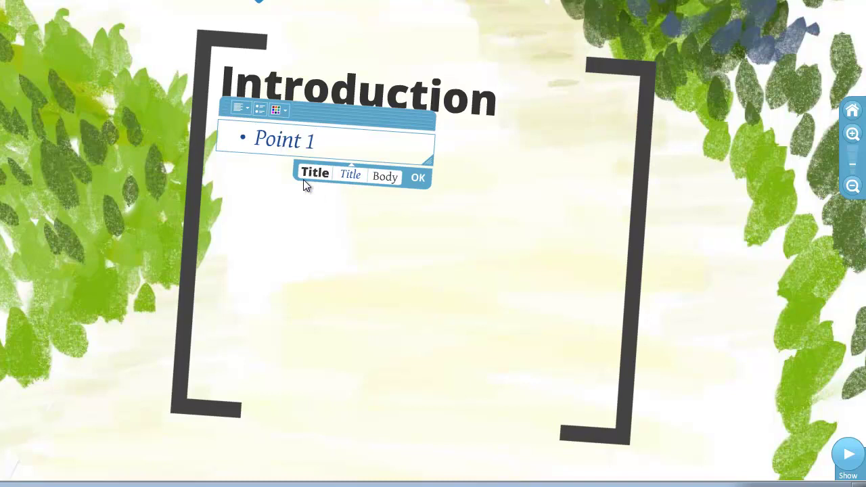
pyautogui.press('Return')
pyautogui.write('point 2')
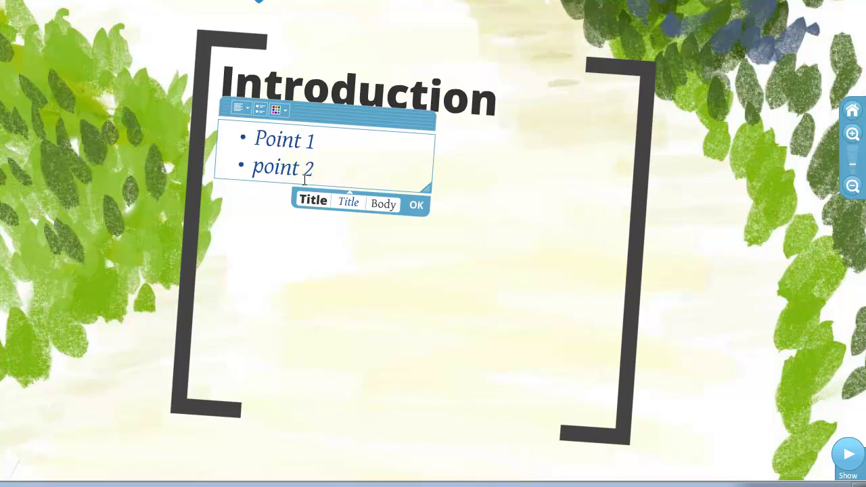
pyautogui.press('Return')
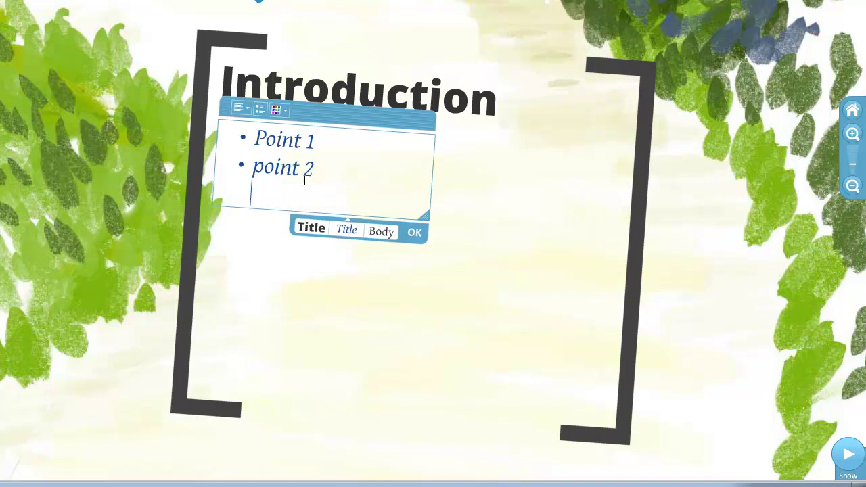
pyautogui.write('ya')
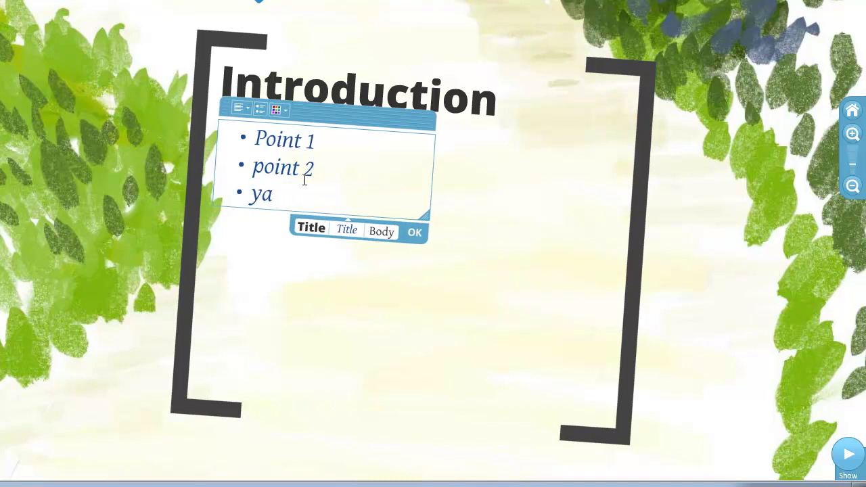
pyautogui.write('dda yadda')
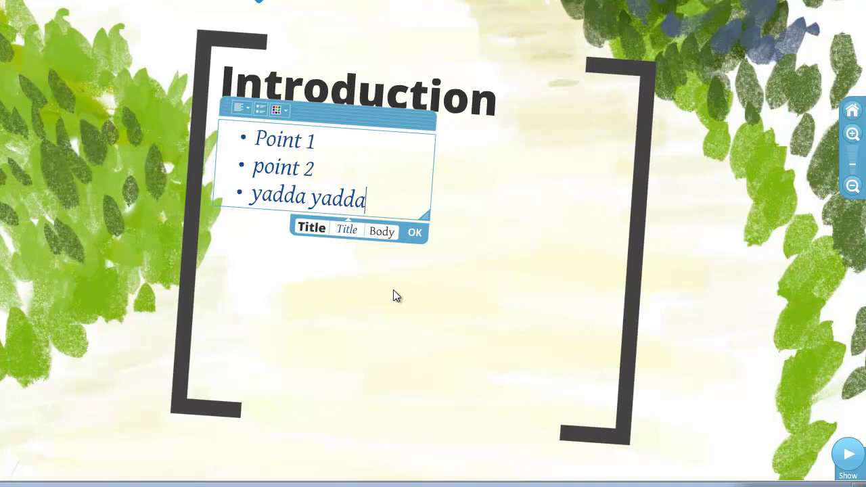
pyautogui.click(415, 233)
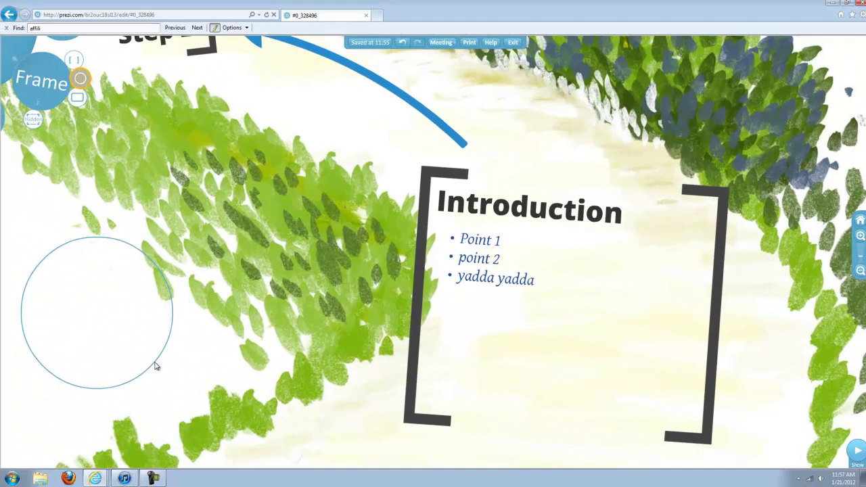
# - Finish the circle frame left of Introduction and switch to the Hidden frame tool
pyautogui.moveTo(154, 366); pyautogui.dragTo(157, 366)
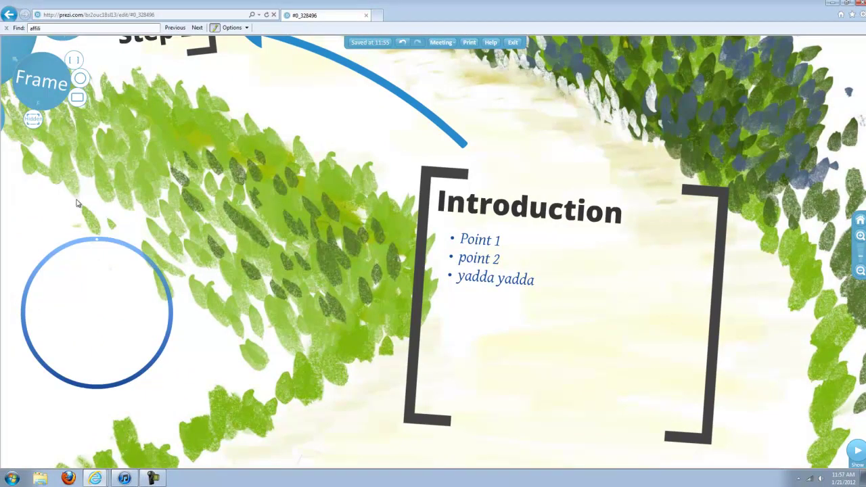
pyautogui.click(77, 98)
pyautogui.click(33, 121)
pyautogui.scroll(-3, 225, 99)
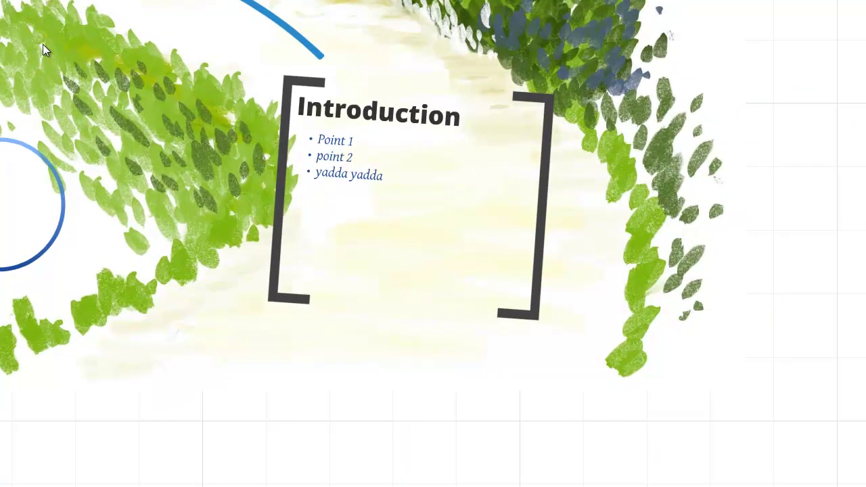
# - Draw a hidden frame above the circle and type 'Hidden Traps' inside it
pyautogui.moveTo(44, 43); pyautogui.dragTo(172, 130)
pyautogui.click(83, 70)
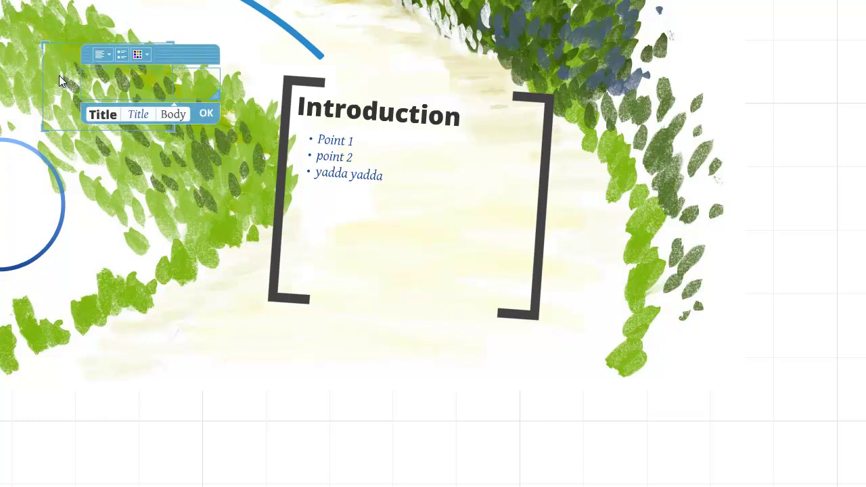
pyautogui.write('Hidden Trap')
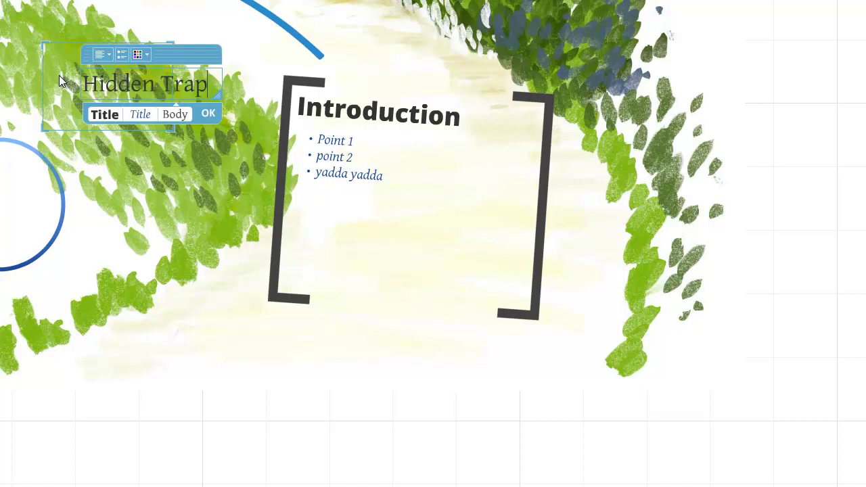
pyautogui.write('s')
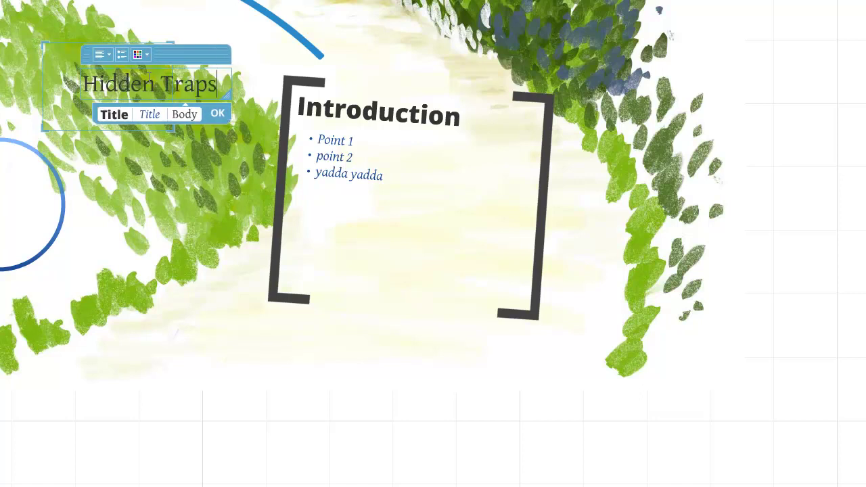
# - Color the whole 'Hidden Traps' text red and finish editing the label
pyautogui.click(146, 55)
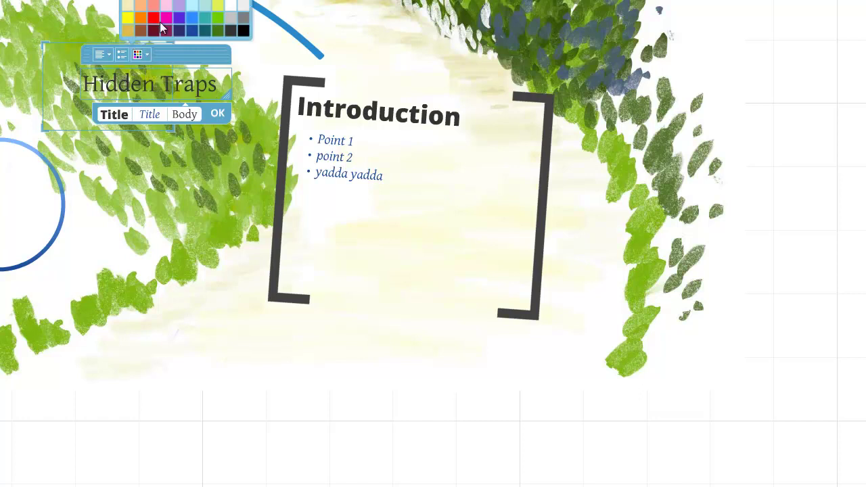
pyautogui.click(140, 17)
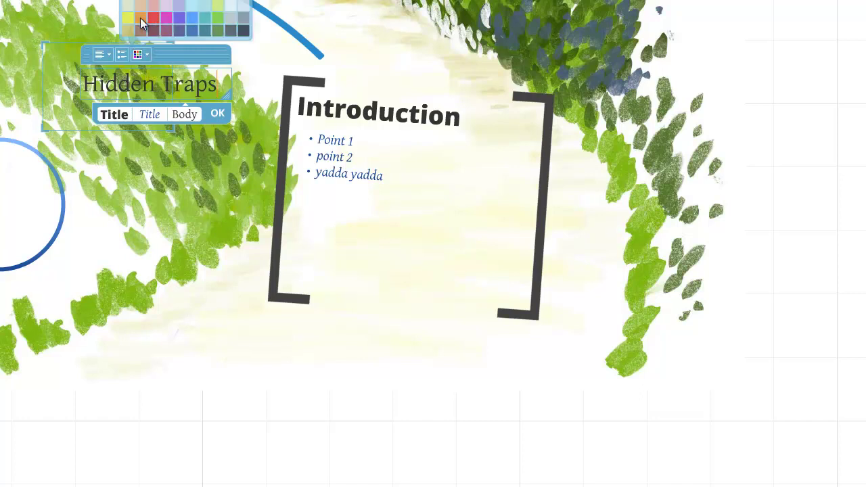
pyautogui.moveTo(220, 84); pyautogui.dragTo(63, 84)
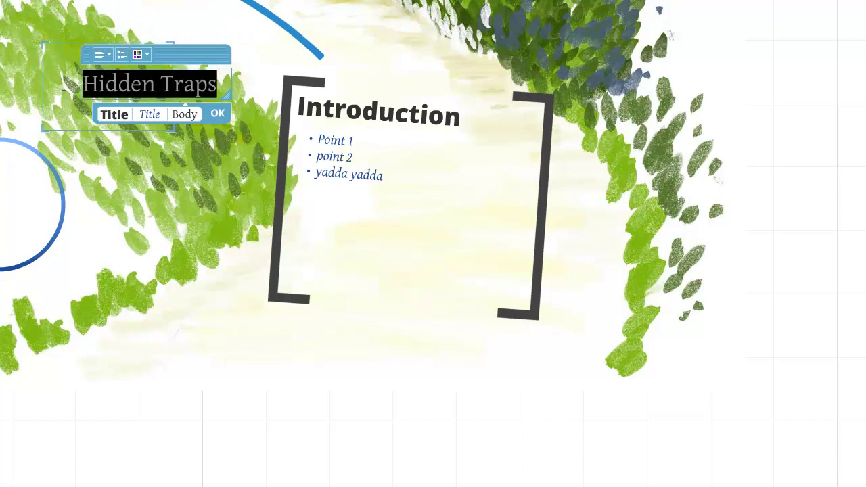
pyautogui.click(136, 55)
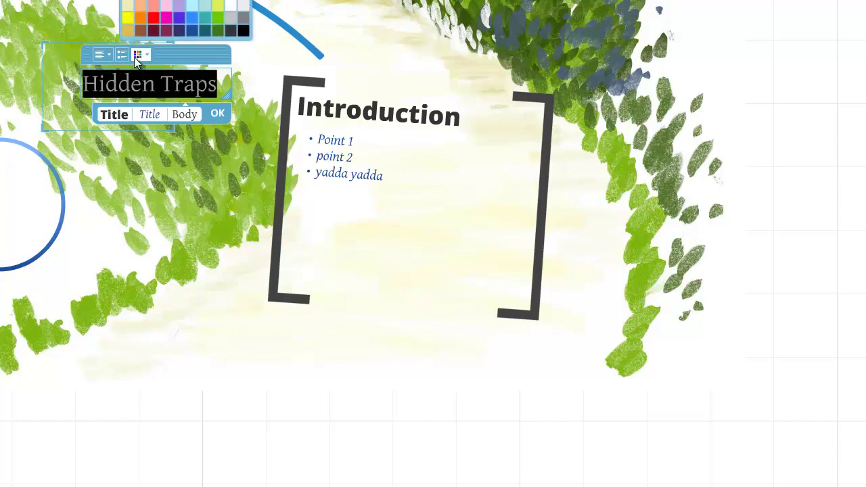
pyautogui.click(154, 23)
pyautogui.click(221, 119)
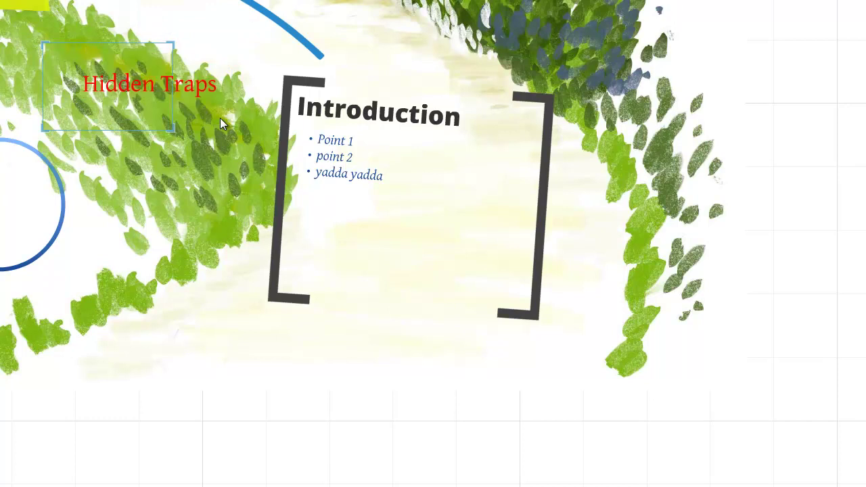
pyautogui.click(126, 83)
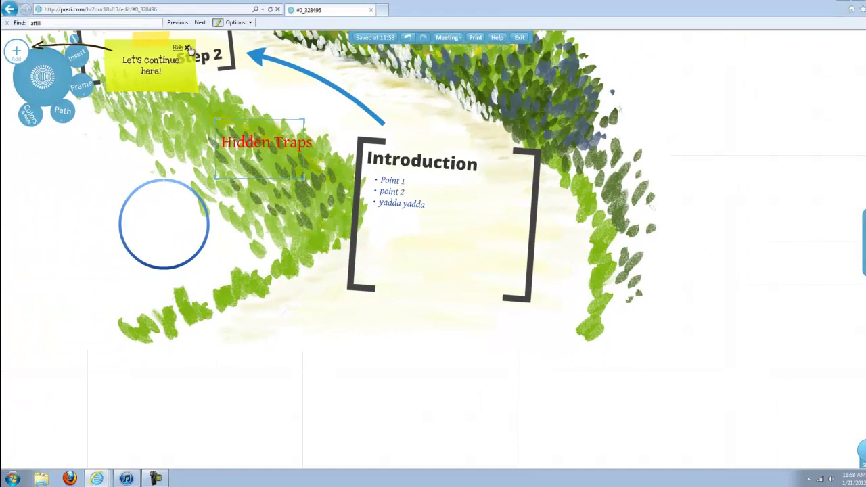
# - Dismiss the 'Let's continue here!' note and bring the roadmap title area toward Step 2 into view
pyautogui.click(187, 48)
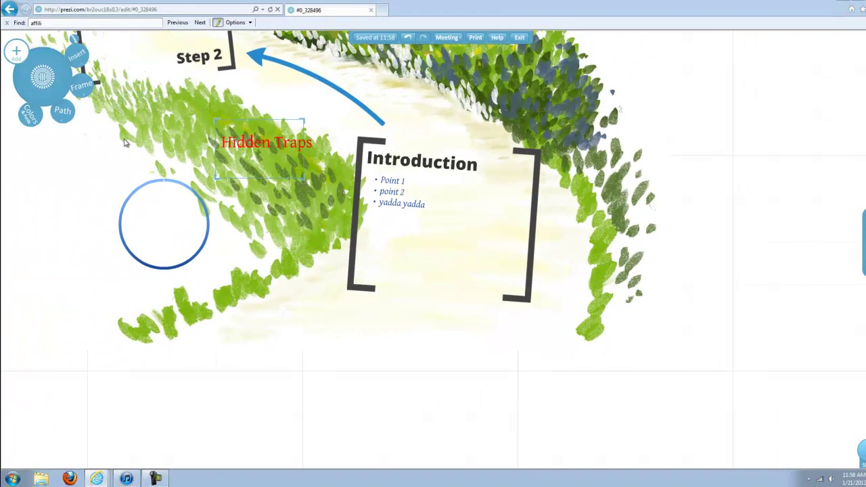
pyautogui.scroll(-3, 124, 139)
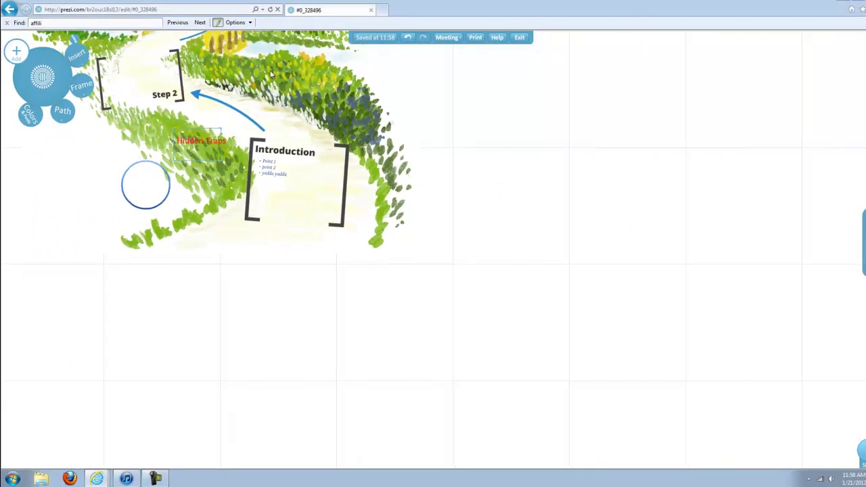
pyautogui.moveTo(267, 80); pyautogui.dragTo(342, 207)
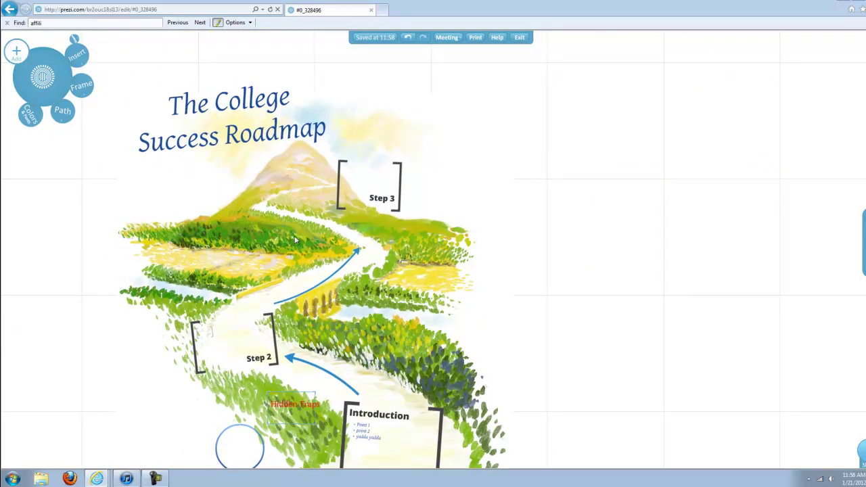
pyautogui.scroll(1, 233, 335)
pyautogui.scroll(3, 233, 334)
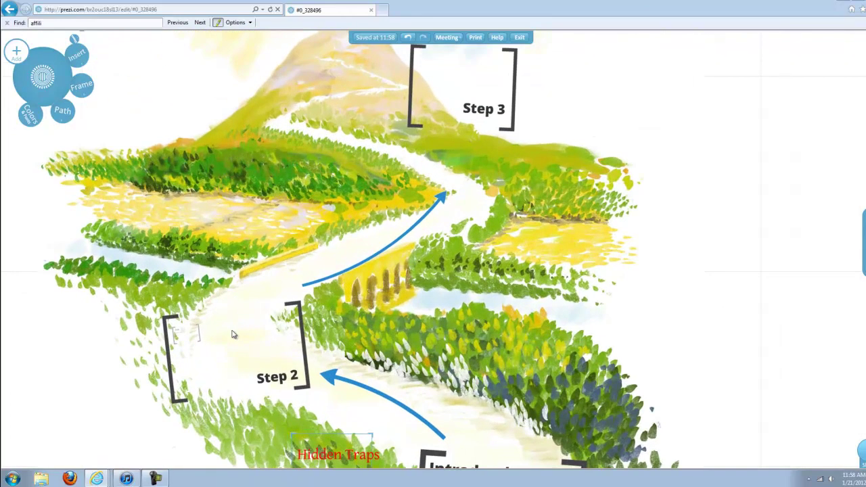
pyautogui.moveTo(394, 341); pyautogui.dragTo(508, 318)
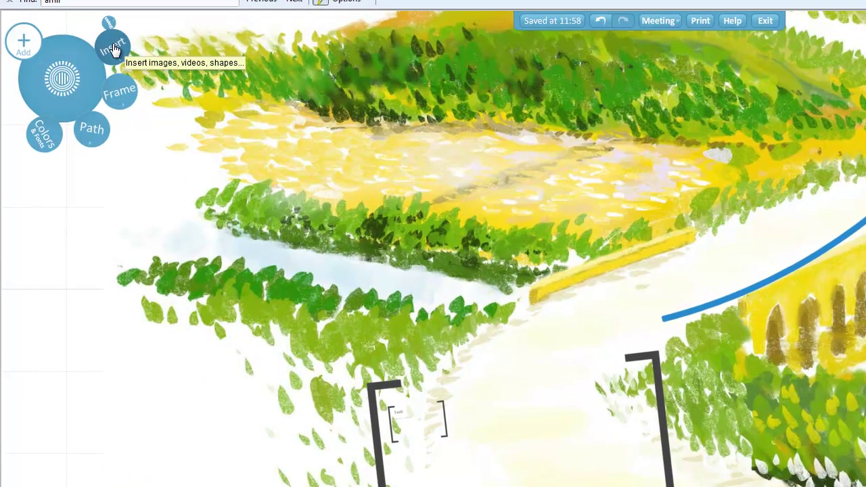
# - Insert an image from file, picking the collaboration picture in the Pictures library
pyautogui.click(77, 57)
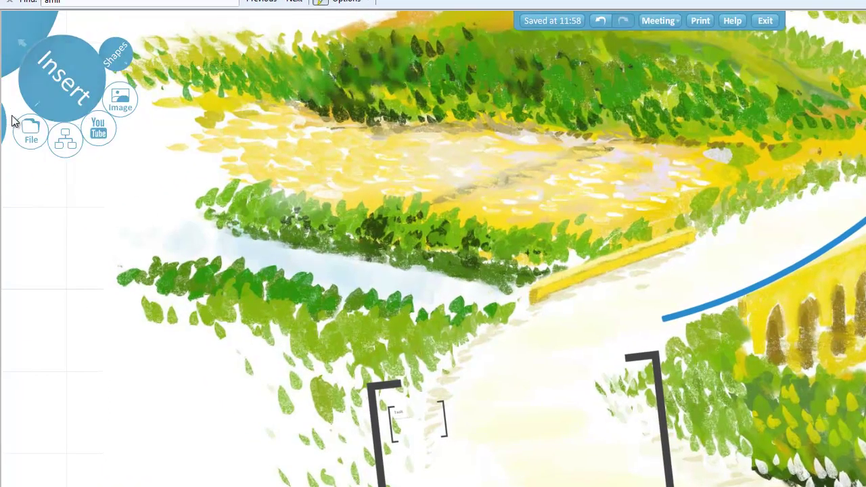
pyautogui.click(122, 107)
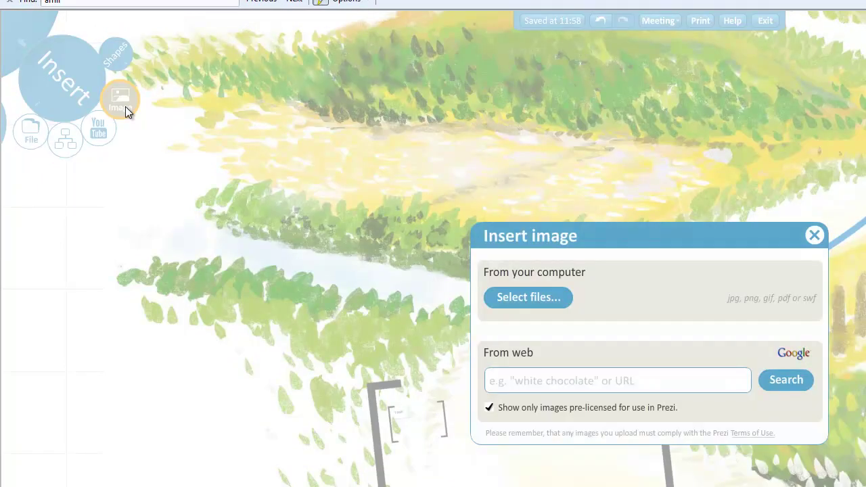
pyautogui.click(530, 302)
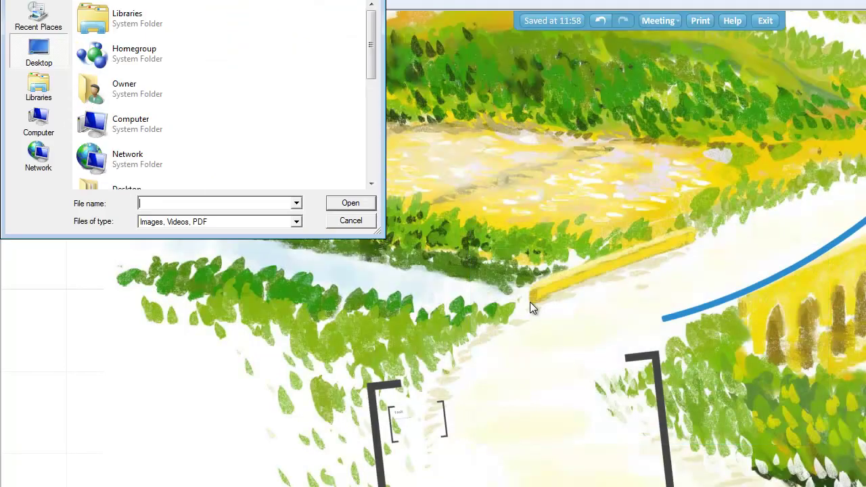
pyautogui.click(39, 97)
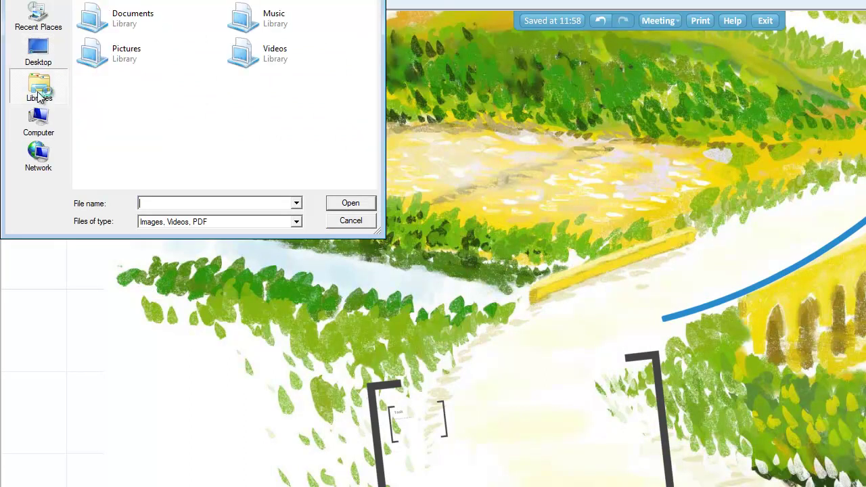
pyautogui.click(94, 54)
pyautogui.doubleClick(94, 54)
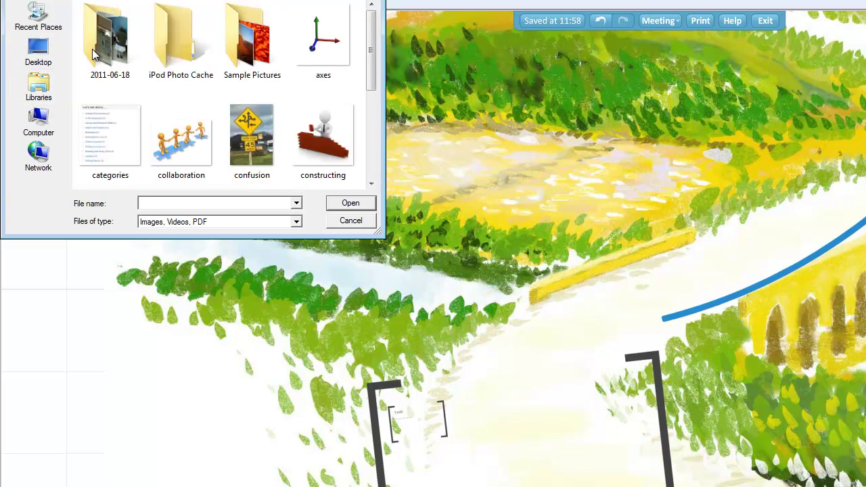
pyautogui.click(189, 138)
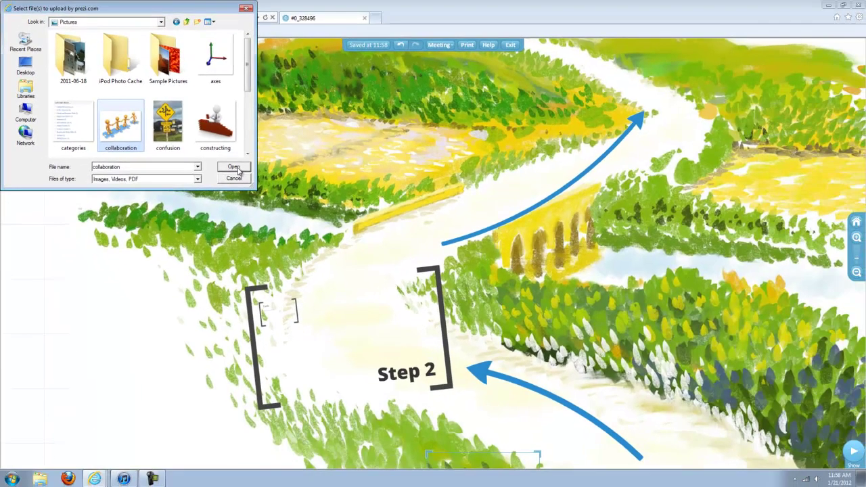
# - Upload collaboration.jpg and drag it just beneath The College Success Roadmap title
pyautogui.click(351, 203)
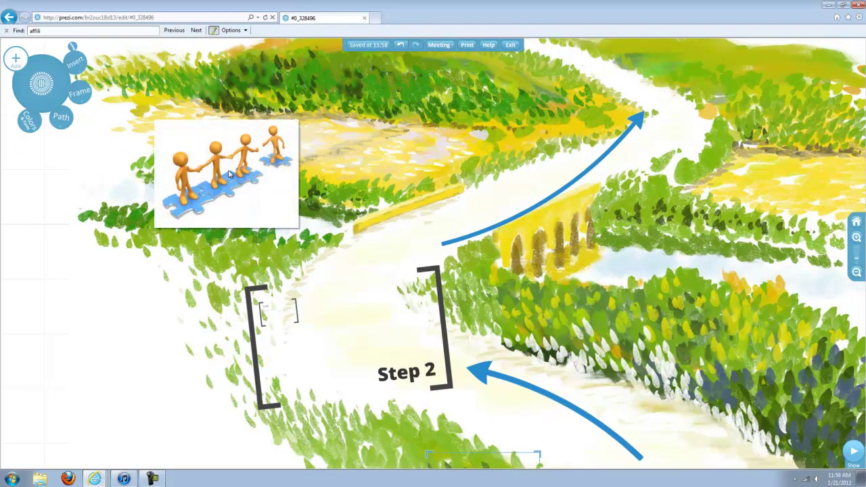
pyautogui.moveTo(198, 141); pyautogui.dragTo(196, 245)
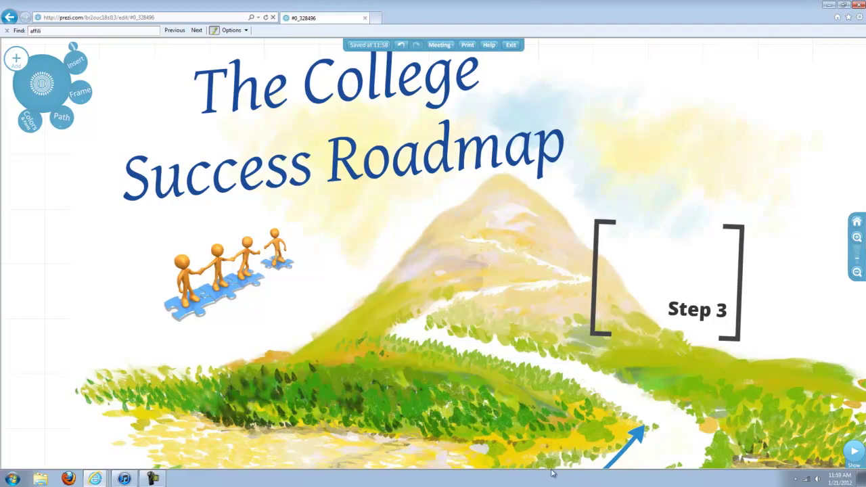
pyautogui.scroll(-3, 552, 474)
pyautogui.moveTo(193, 396); pyautogui.dragTo(165, 193)
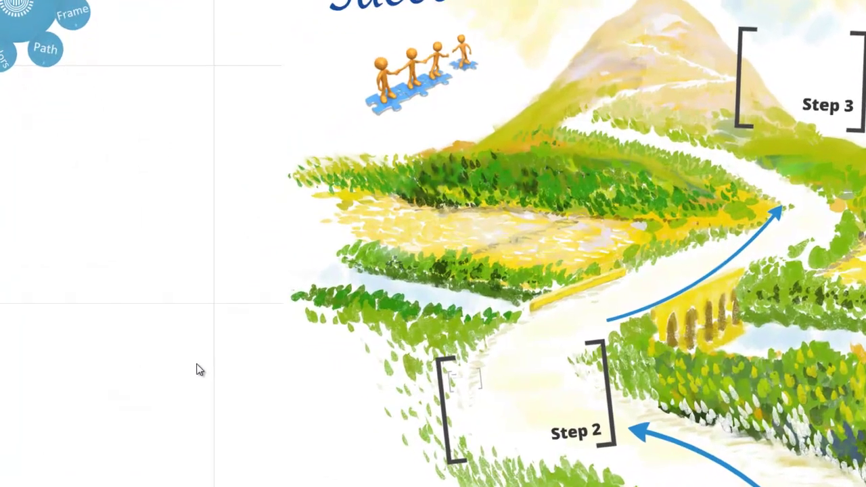
pyautogui.moveTo(200, 370); pyautogui.dragTo(97, 205)
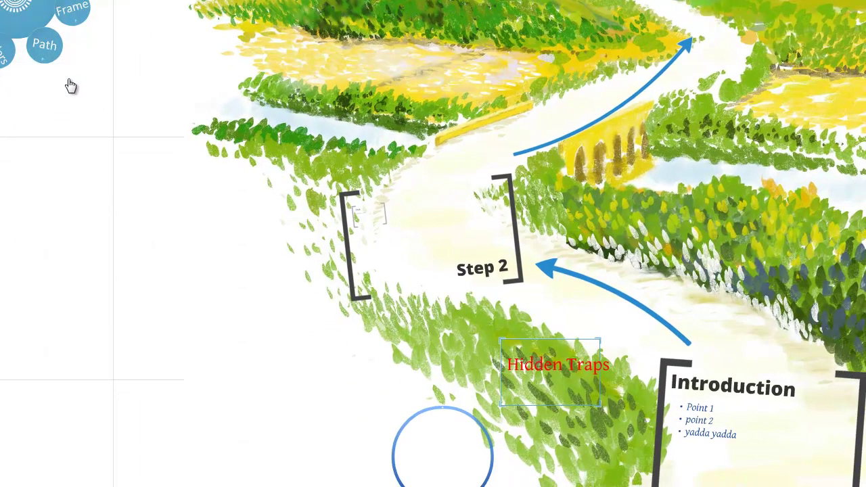
pyautogui.click(44, 48)
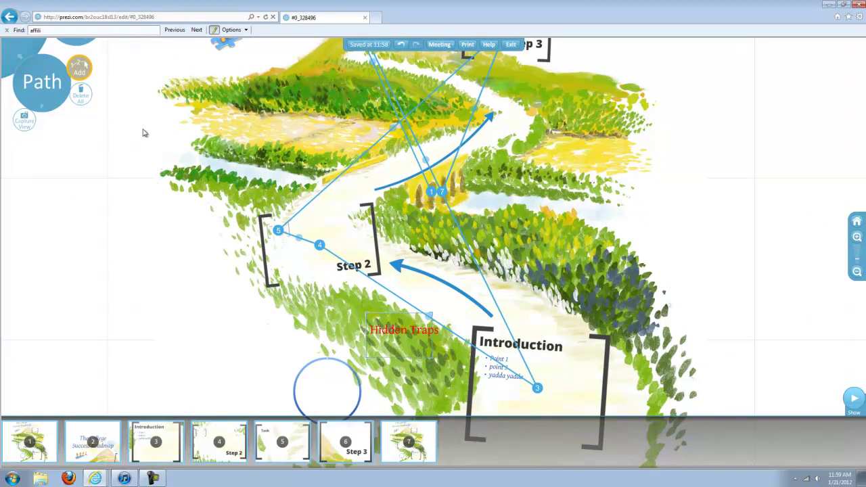
pyautogui.scroll(-3, 151, 277)
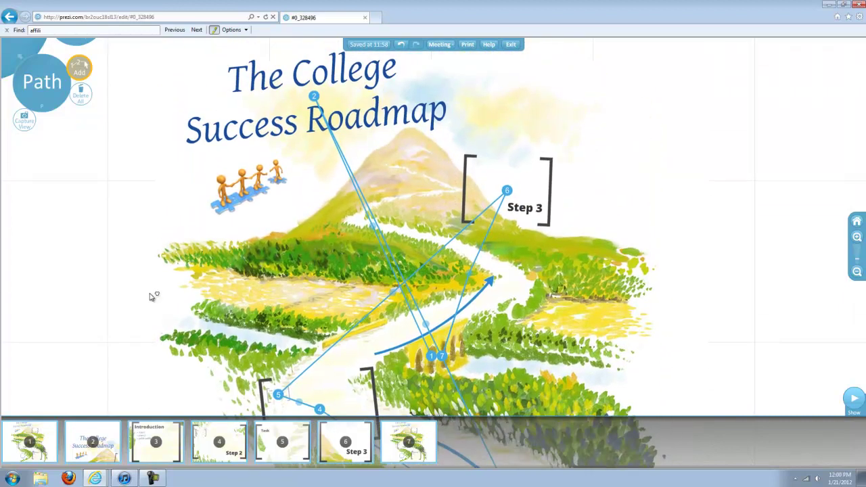
pyautogui.scroll(3, 154, 300)
pyautogui.moveTo(155, 237); pyautogui.dragTo(134, 179)
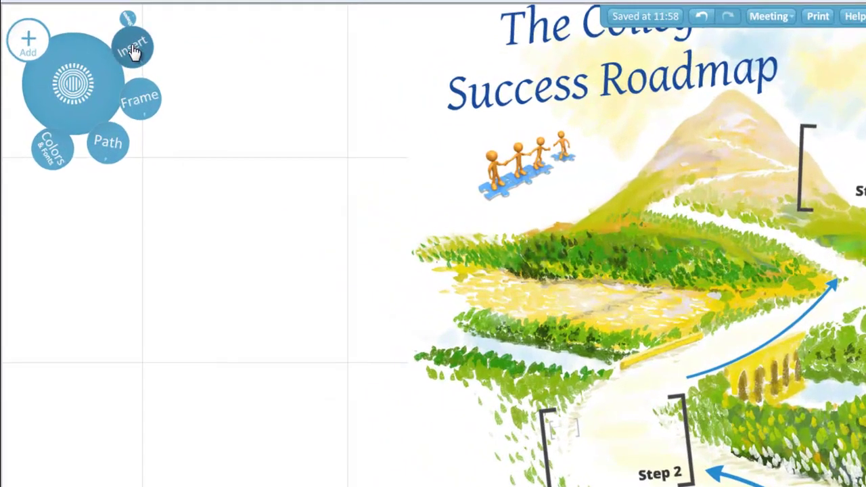
# - Open and close the Insert options to show the Colors & Fonts themes like Executive, Midnight and Fresh
pyautogui.click(128, 47)
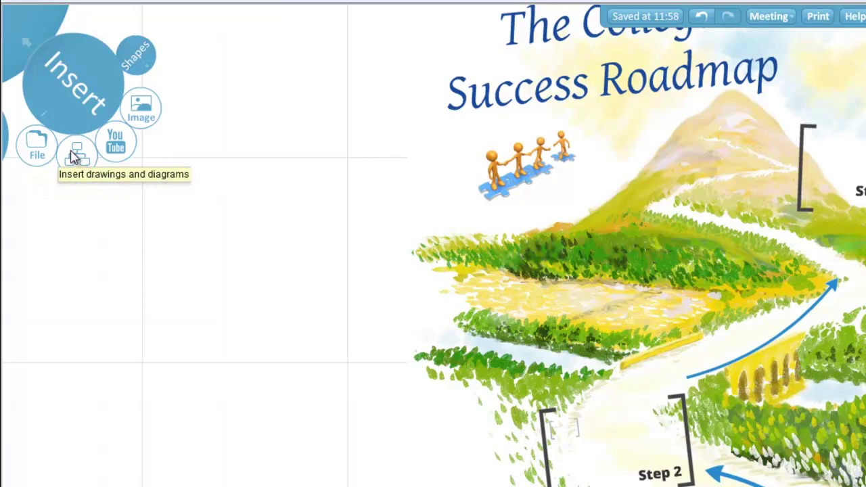
pyautogui.click(20, 67)
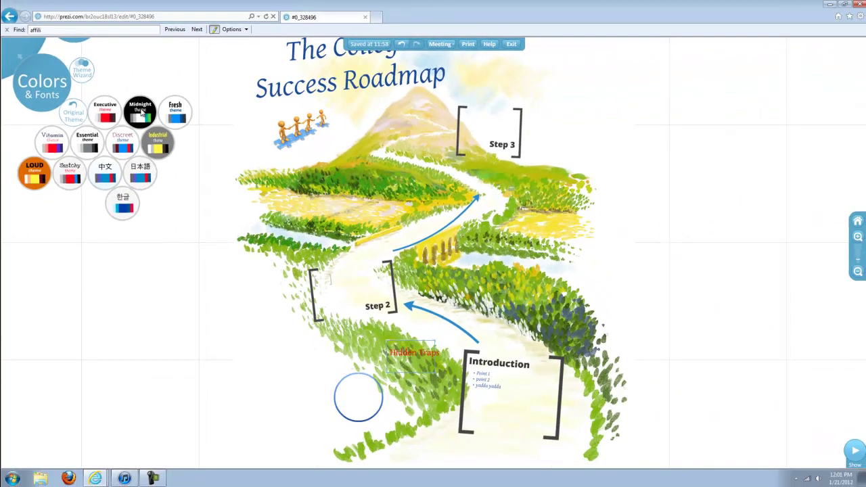
pyautogui.click(236, 134)
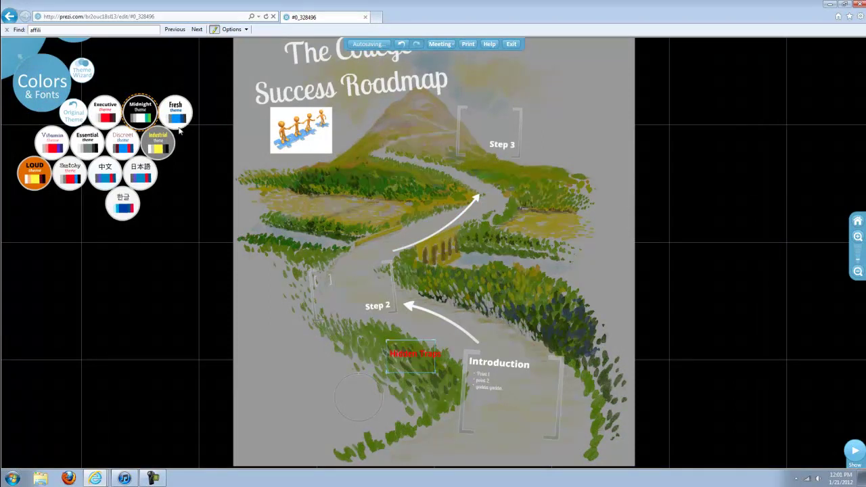
pyautogui.click(179, 118)
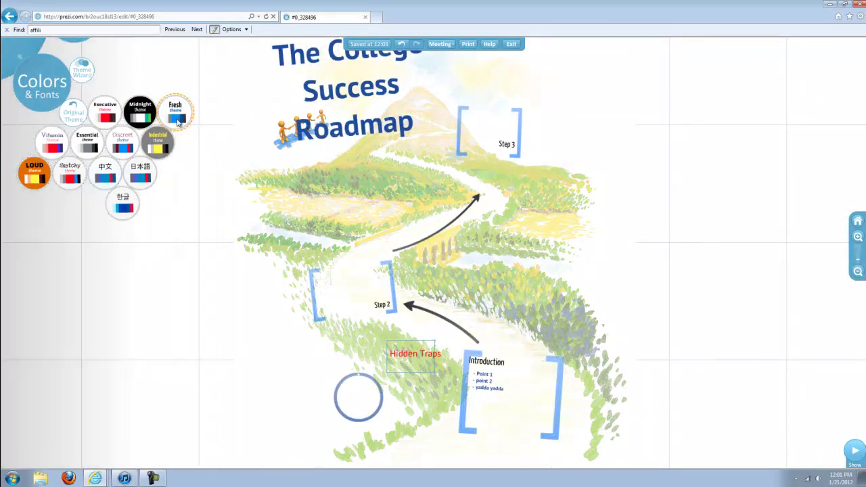
pyautogui.click(75, 116)
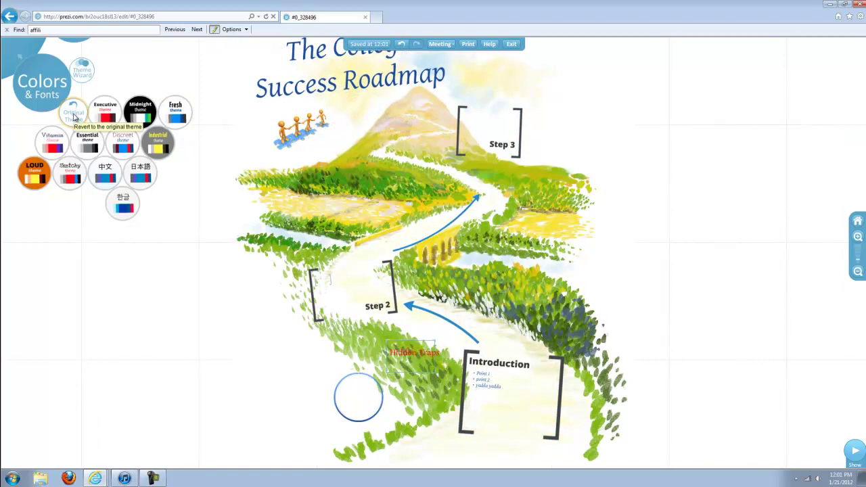
# - Collapse the Colors & Fonts theme panel back to the main zebra menu
pyautogui.click(15, 46)
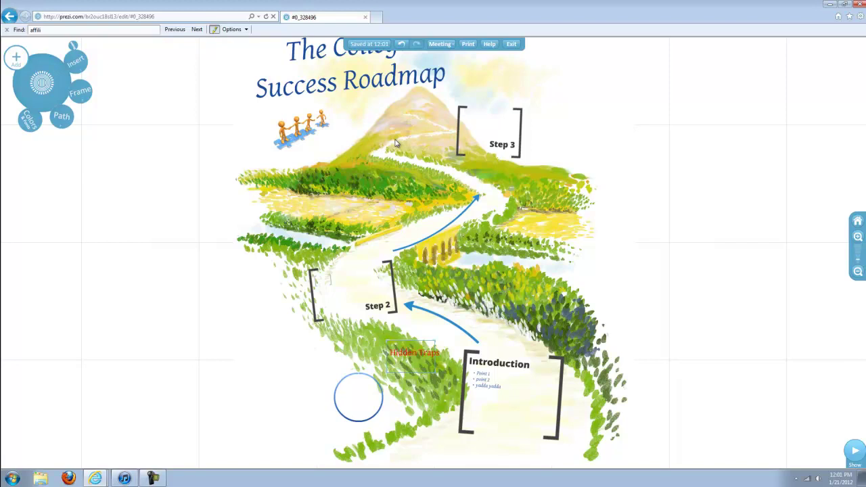
pyautogui.moveTo(406, 120); pyautogui.dragTo(408, 225)
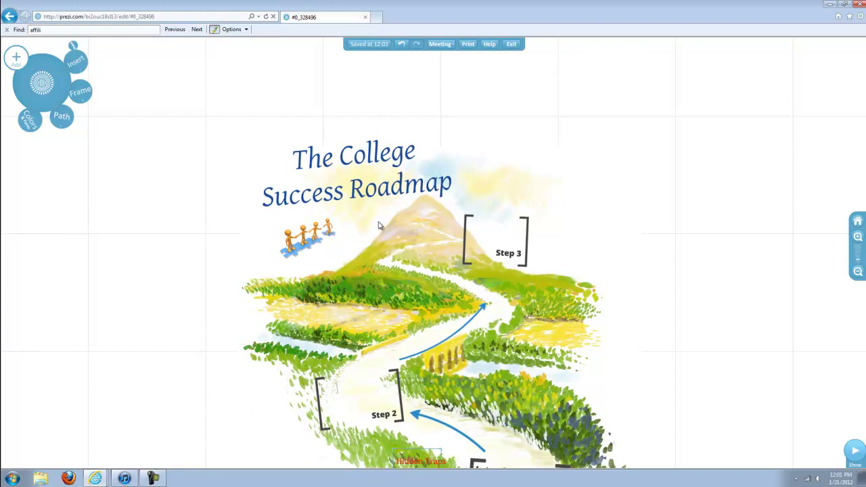
pyautogui.scroll(4, 379, 226)
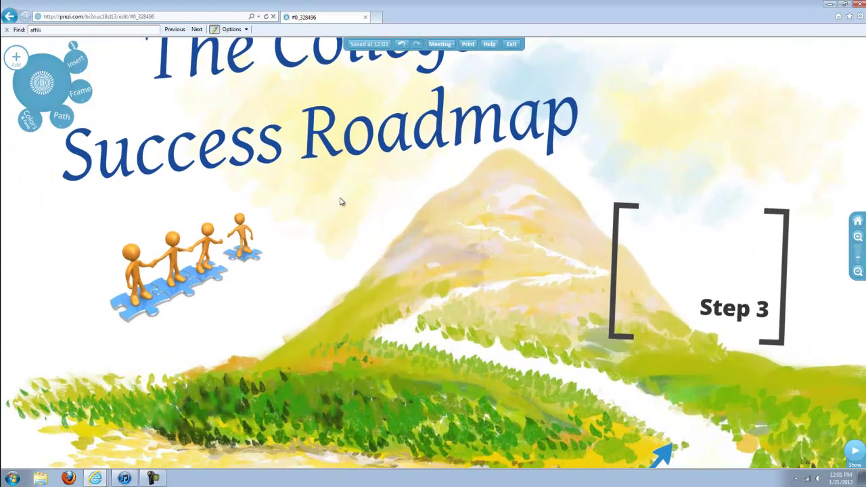
pyautogui.moveTo(340, 201); pyautogui.dragTo(306, 305)
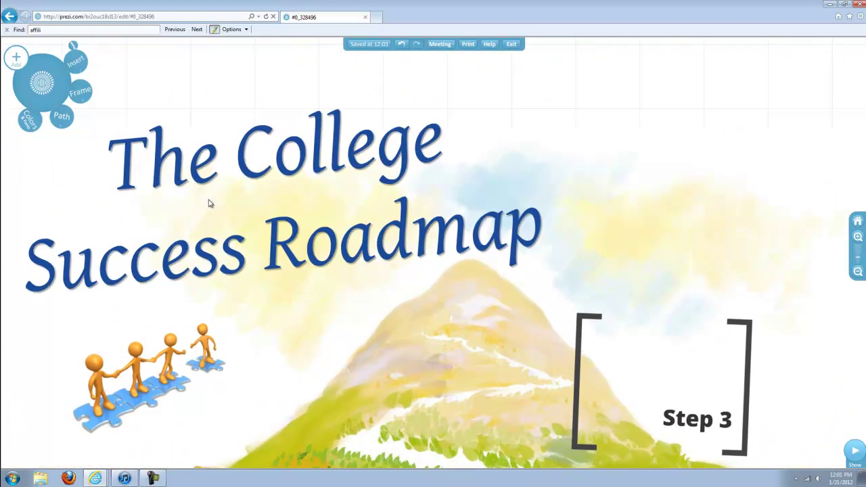